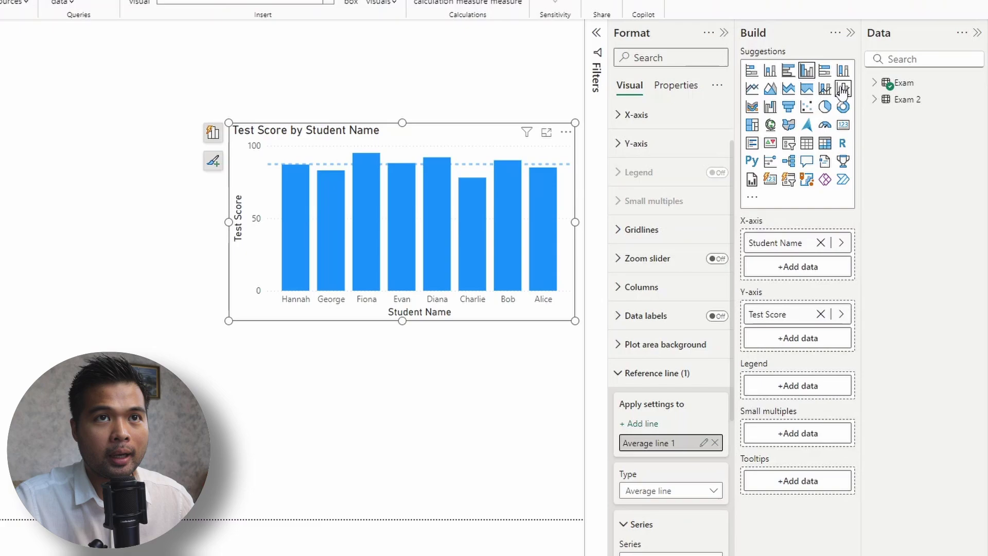
Start a new Exam table measure named Standard Deviation with a STDEV formula.
click(873, 84)
right_click(885, 85)
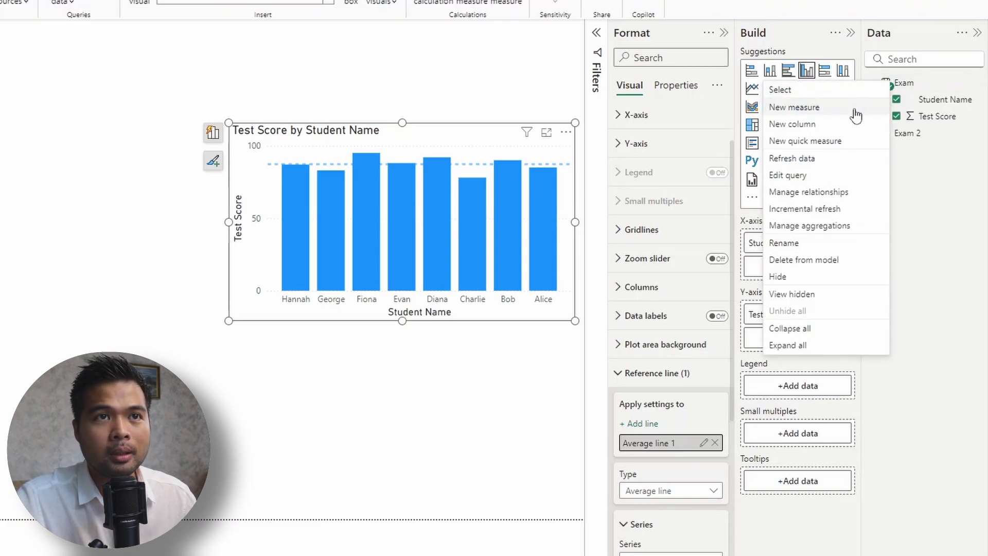
key(Escape)
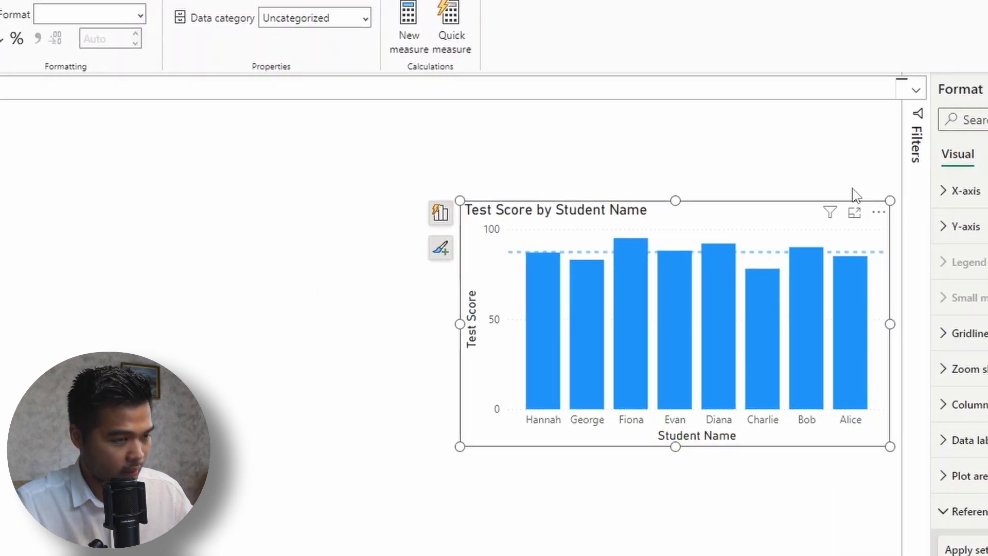
text(Standar)
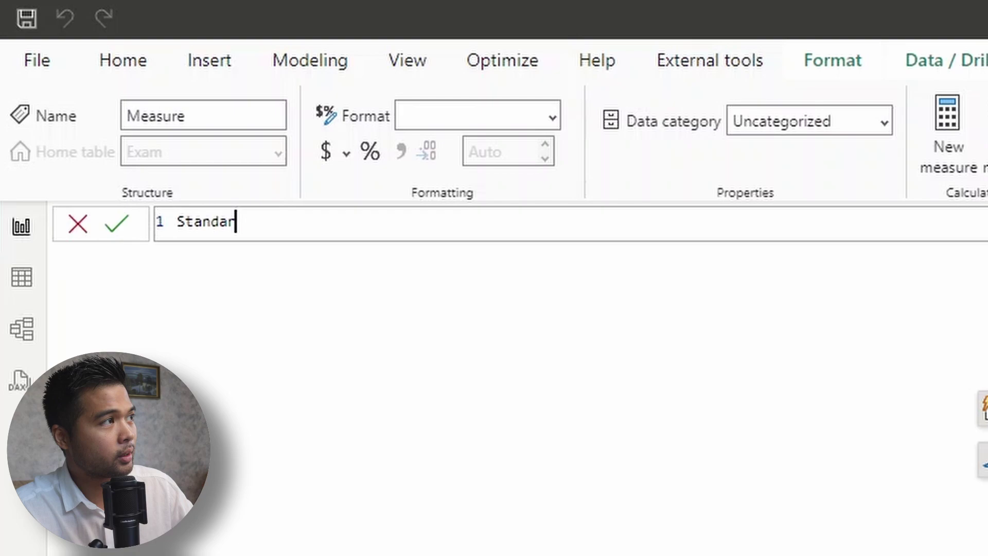
text(d Deviatiom)
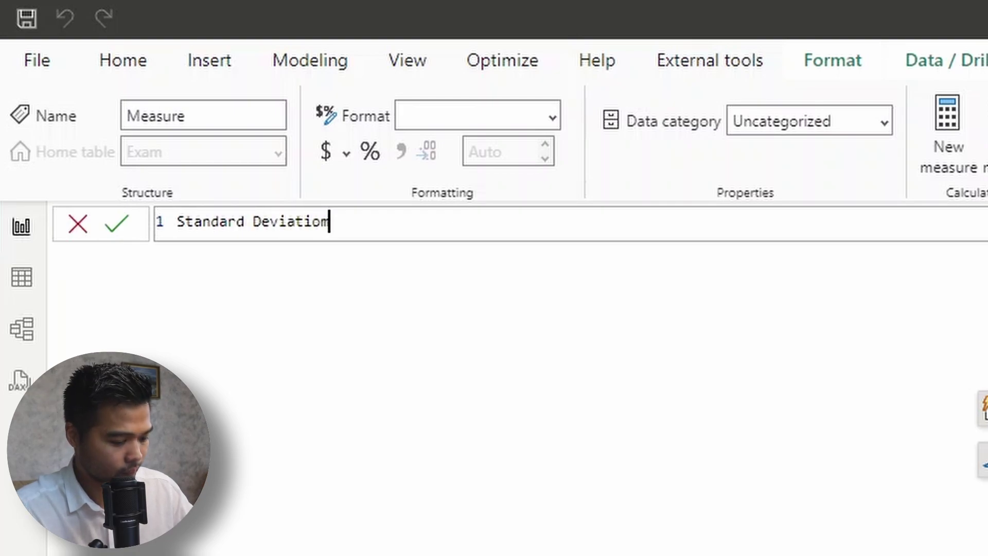
key(BackSpace)
text(n = S)
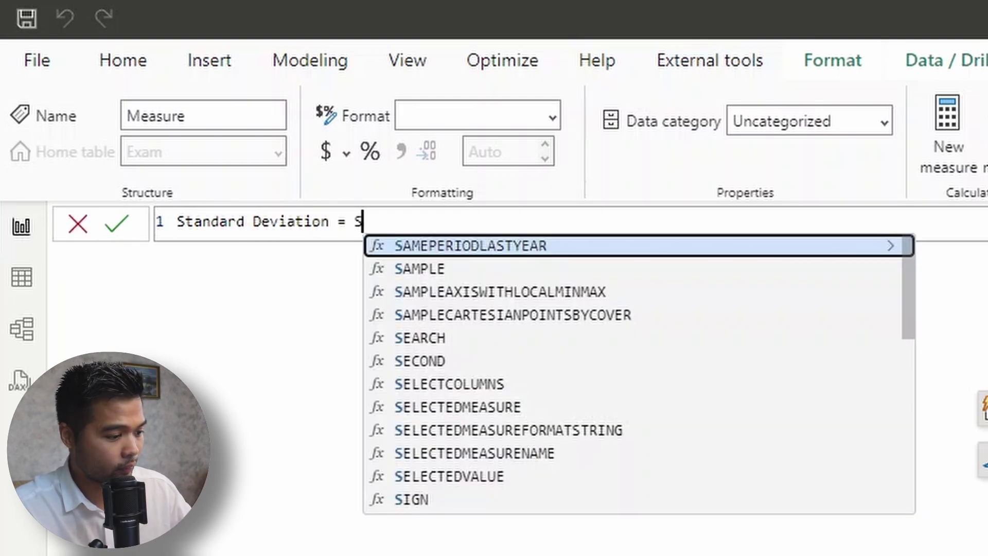
text(TDEV)
key(Down)
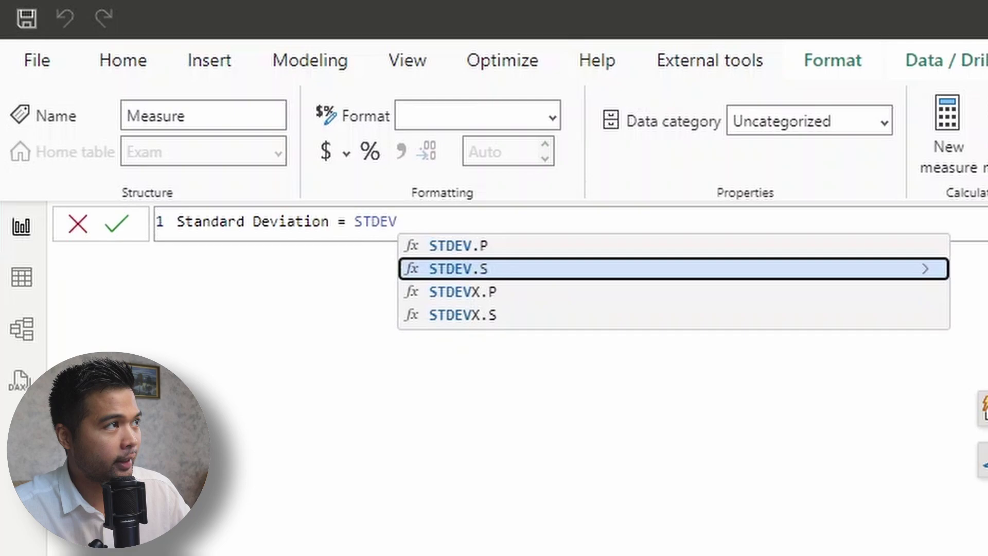
key(Up)
Complete the formula as STDEV.P(Exam[Test Score]).
text(.S()
key(BackSpace)
key(BackSpace)
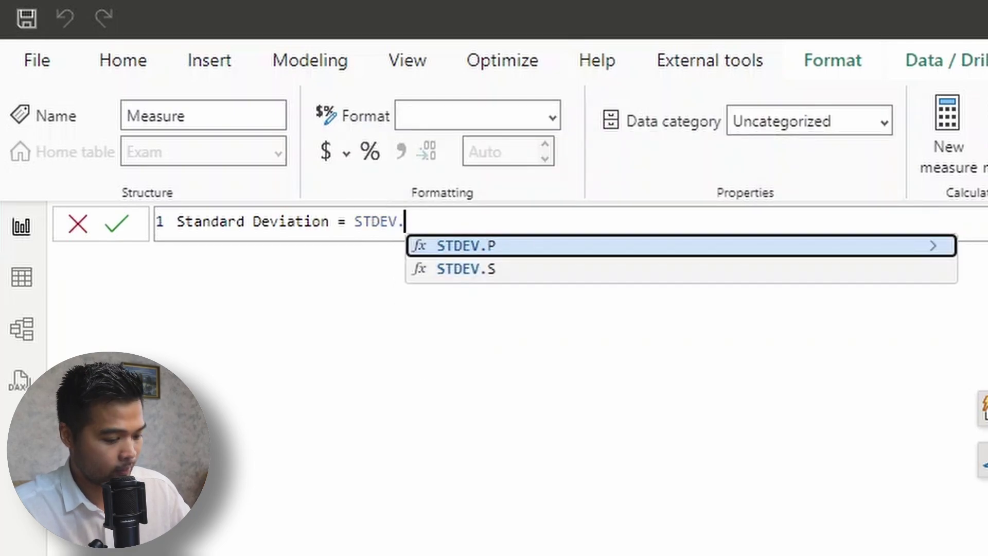
text(P)
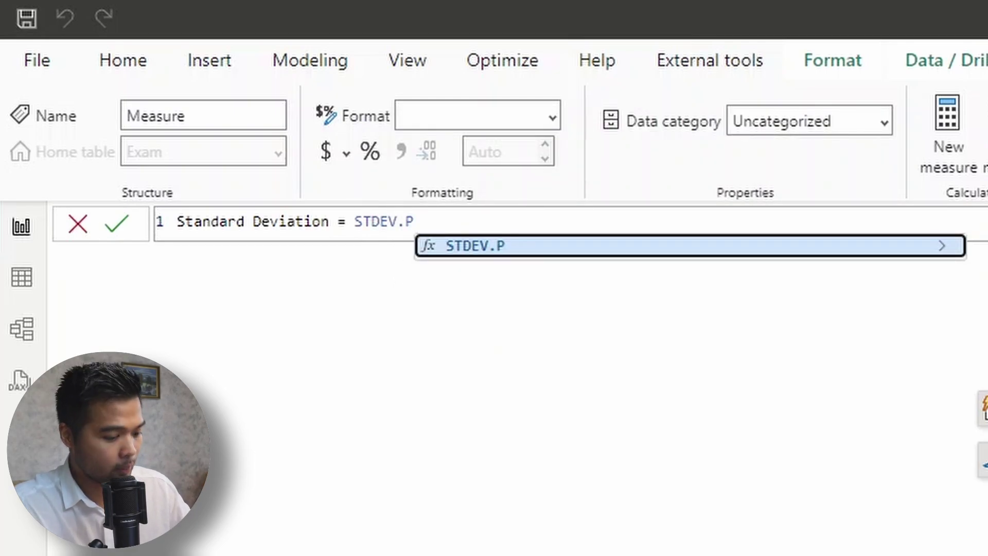
text(()
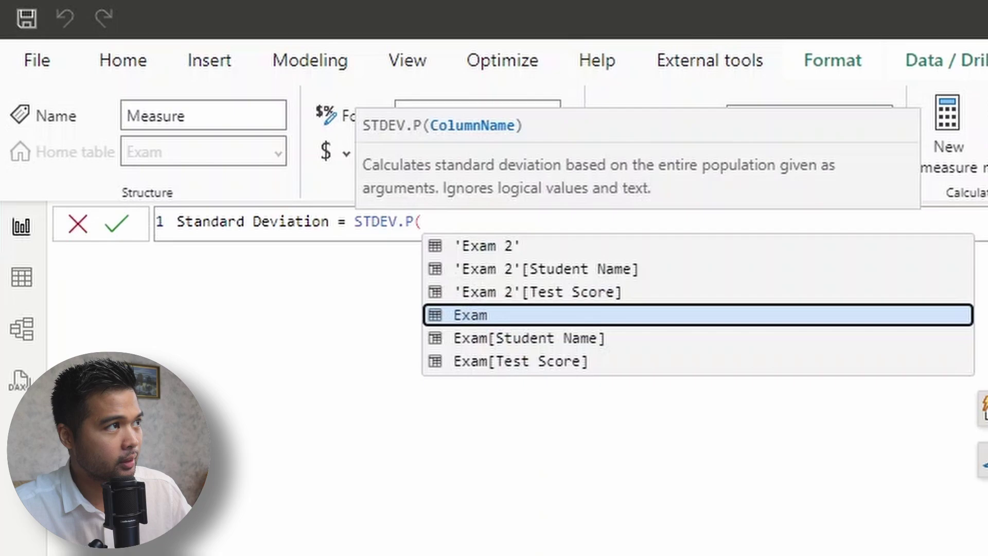
key(Down)
key(Down)
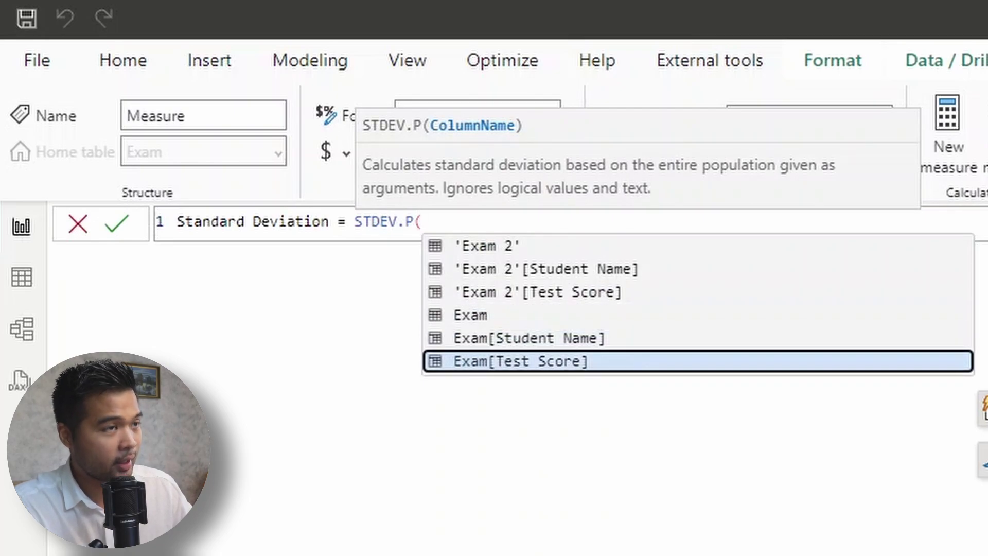
key(Tab)
text())
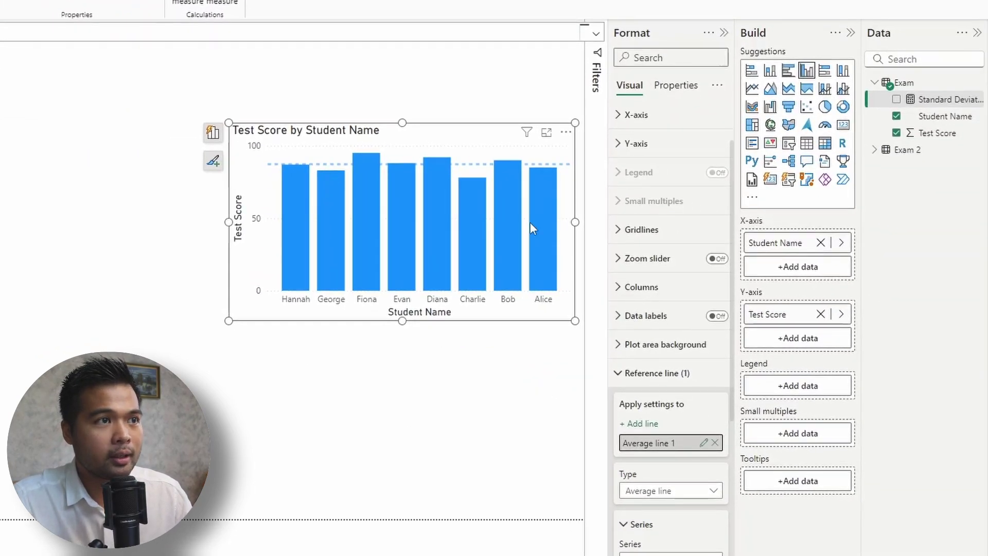
Add a card showing Standard Deviation (4.99) below the test-score chart.
drag(942, 100, 496, 392)
click(843, 125)
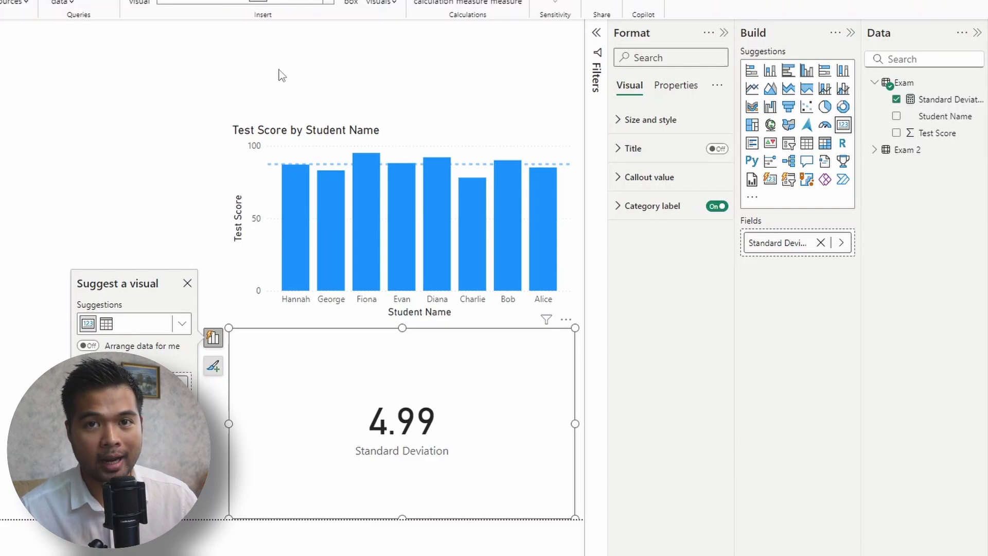
Turn on the data label for the first test-score chart's average line.
click(281, 75)
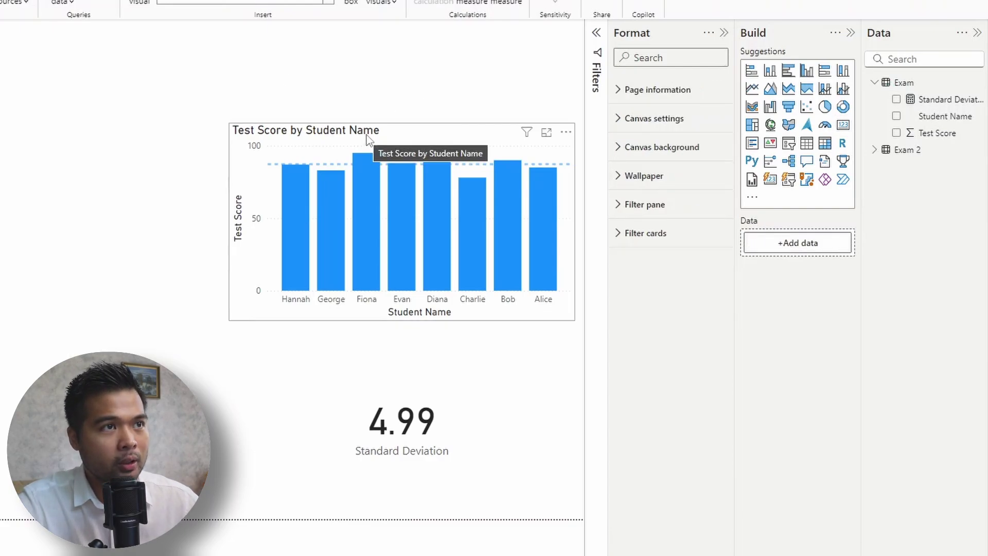
click(523, 226)
scroll(684, 437, down, 7)
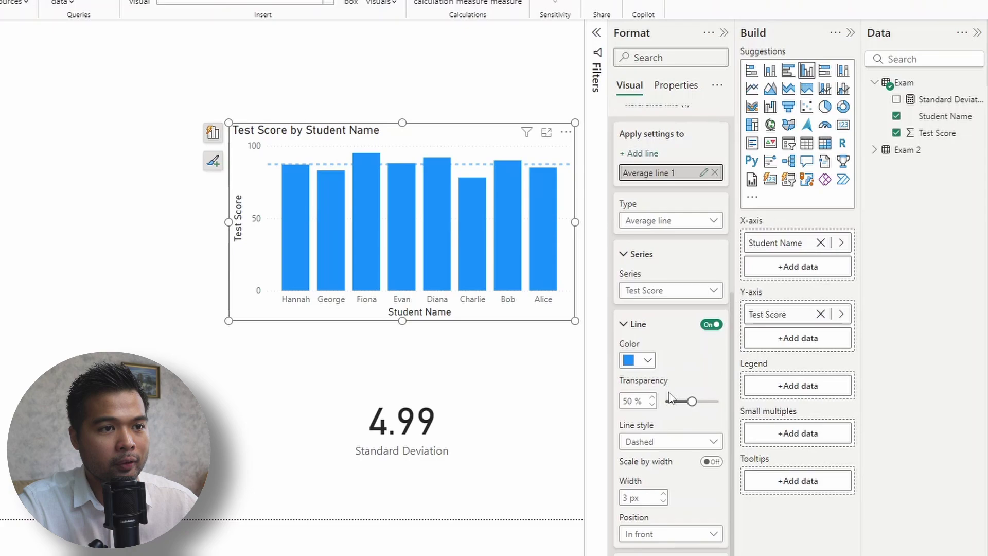
click(711, 507)
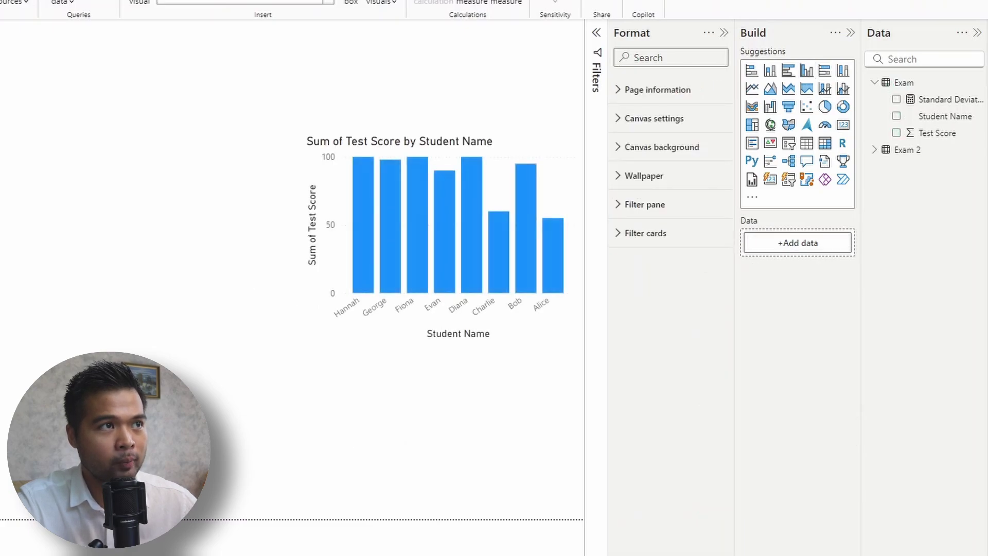
Move the Sum of Test Score chart toward the top-left and enlarge it.
click(367, 137)
drag(368, 136, 307, 107)
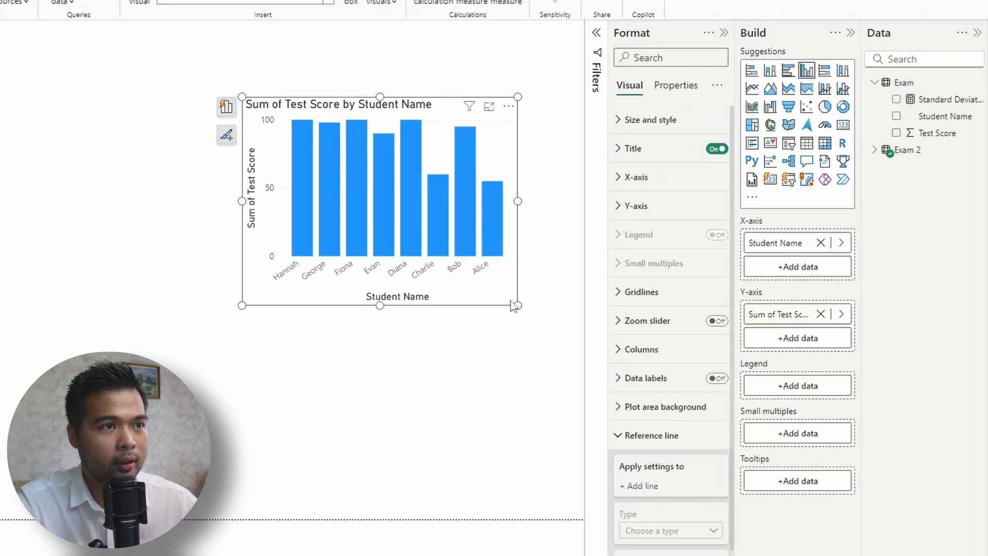
drag(518, 305, 575, 342)
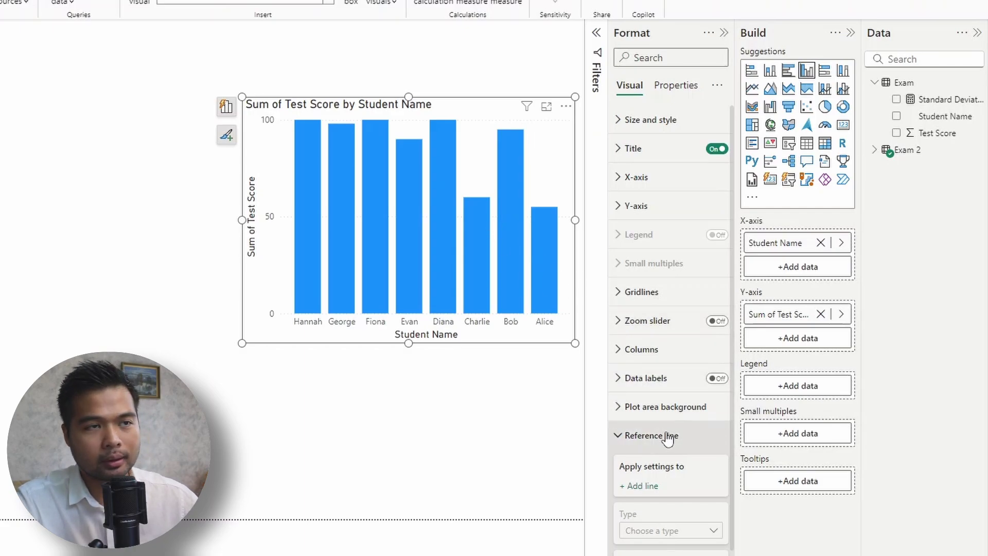
Add an average reference line with a data label (87) to the Sum of Test Score chart.
scroll(646, 453, down, 2)
click(643, 424)
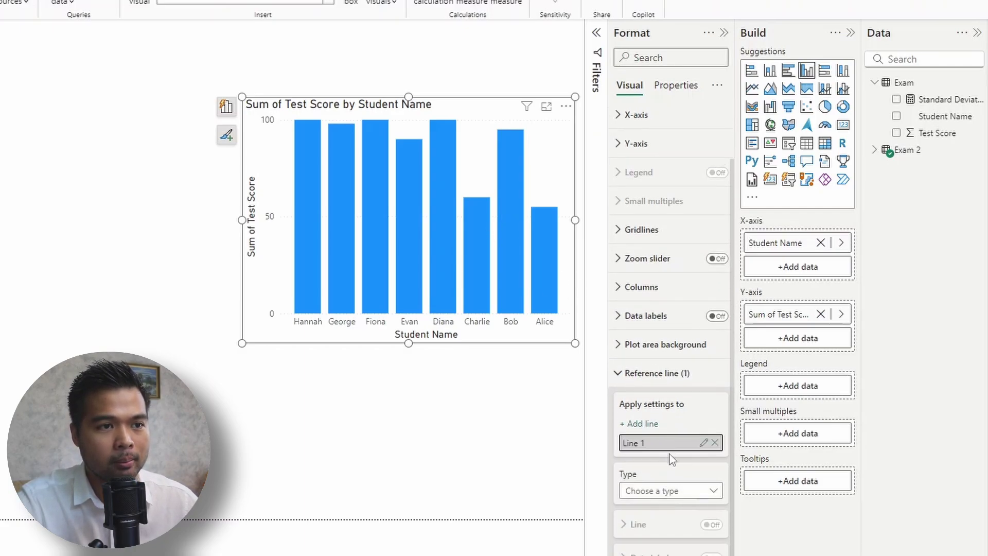
click(669, 490)
click(643, 554)
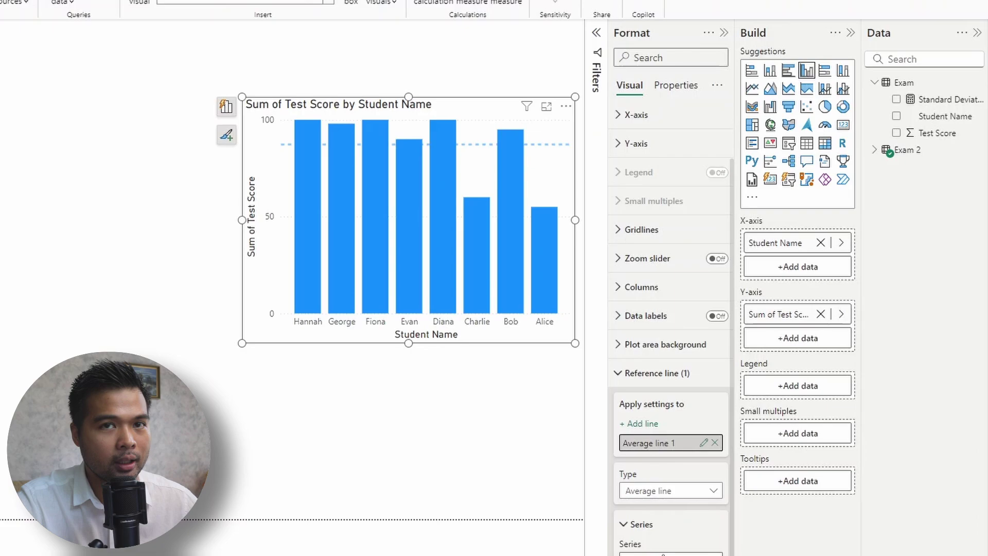
scroll(663, 490, down, 5)
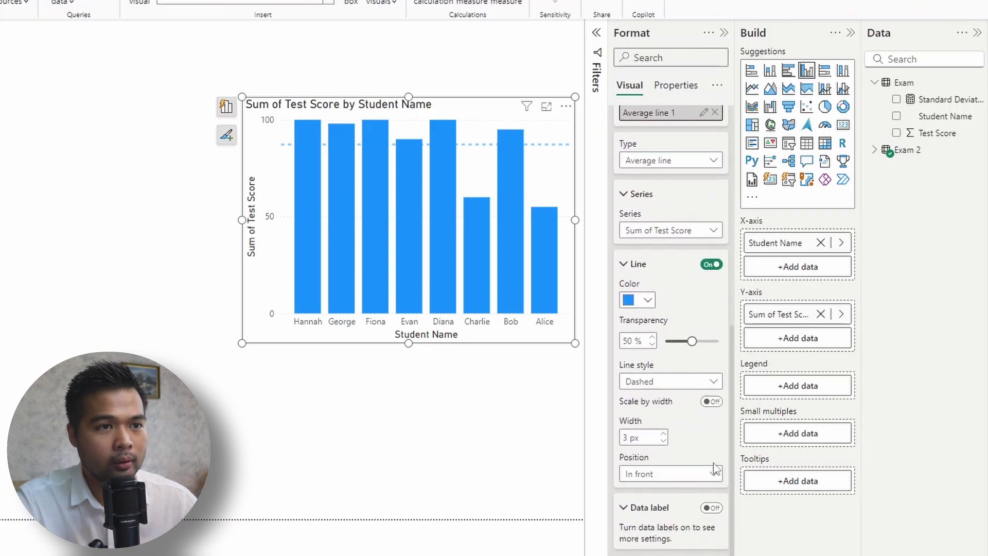
click(711, 507)
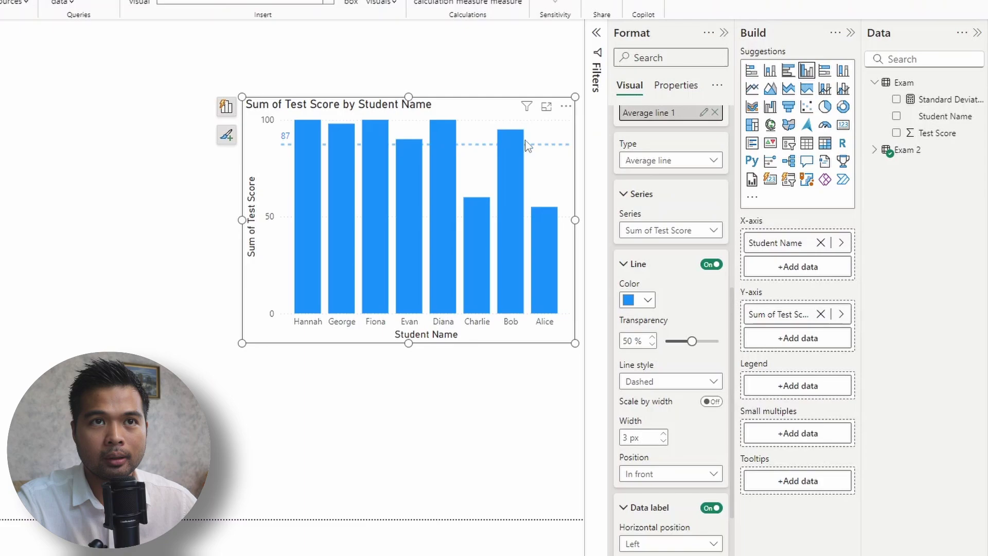
click(492, 425)
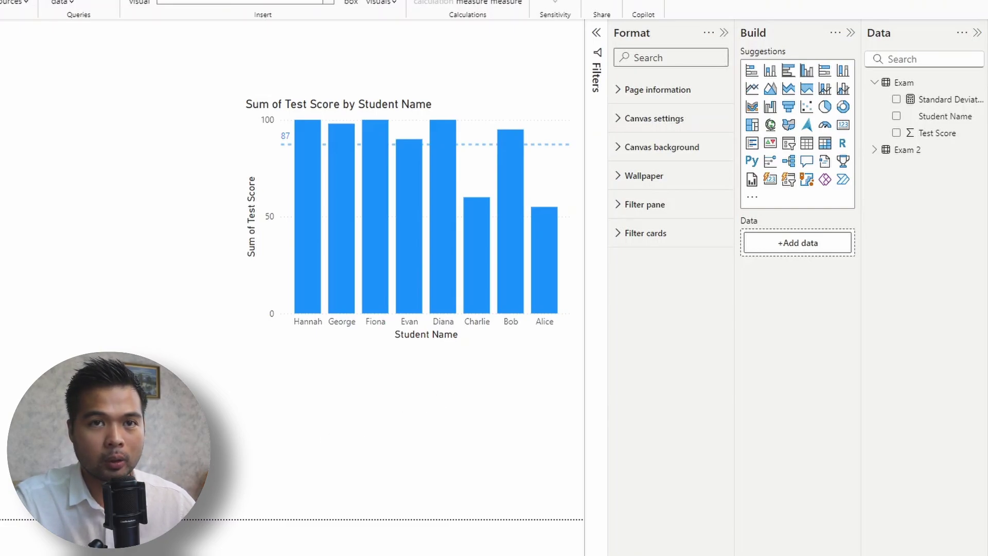
Create an Exam 2 measure Standard Deviation = STDEV.P('Exam 2'[Test Score]).
click(875, 149)
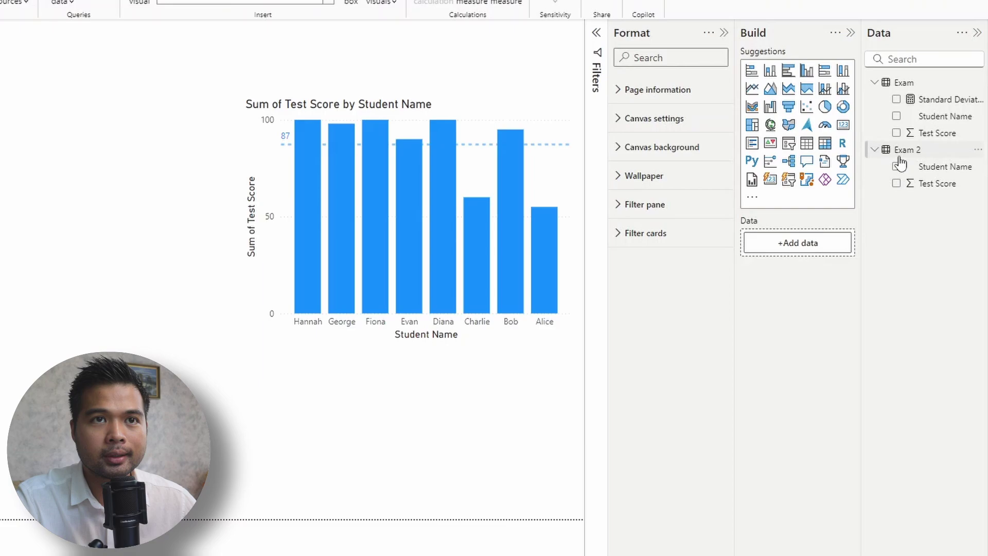
right_click(905, 156)
click(851, 180)
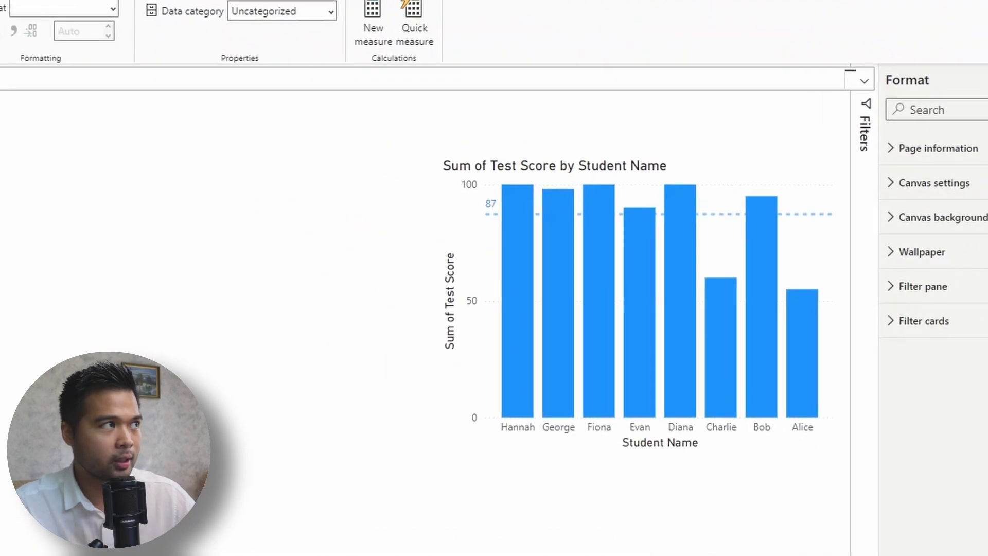
text(Standard)
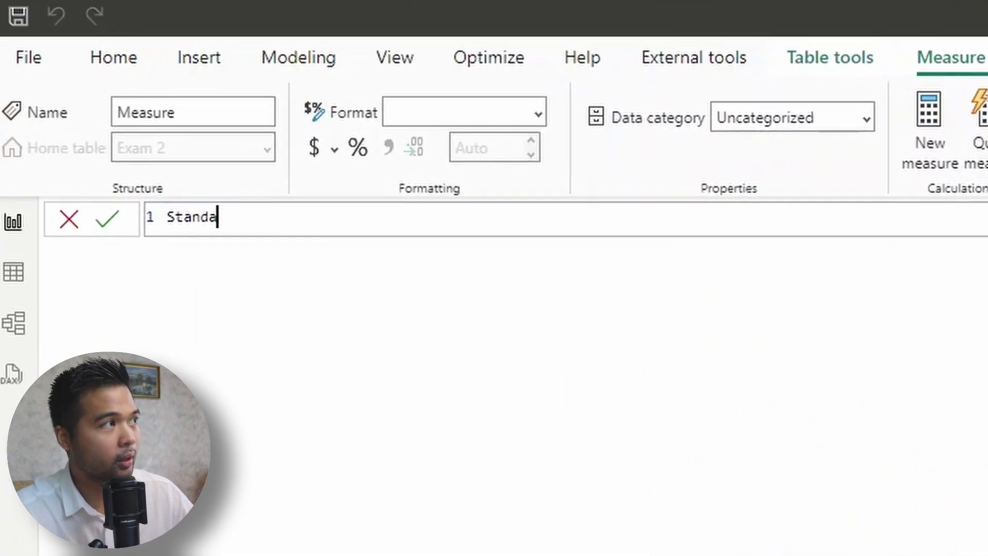
text( Deviation =)
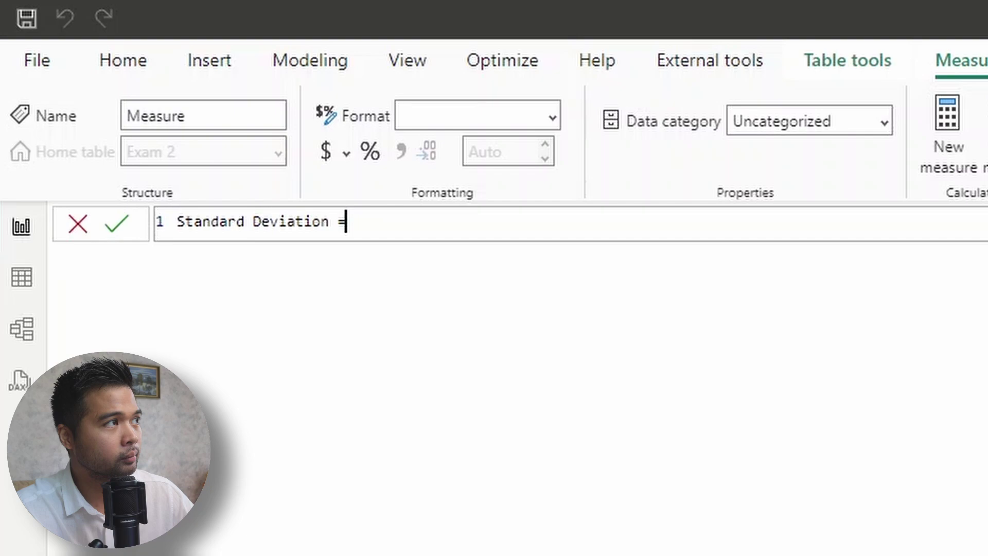
text( STDEV)
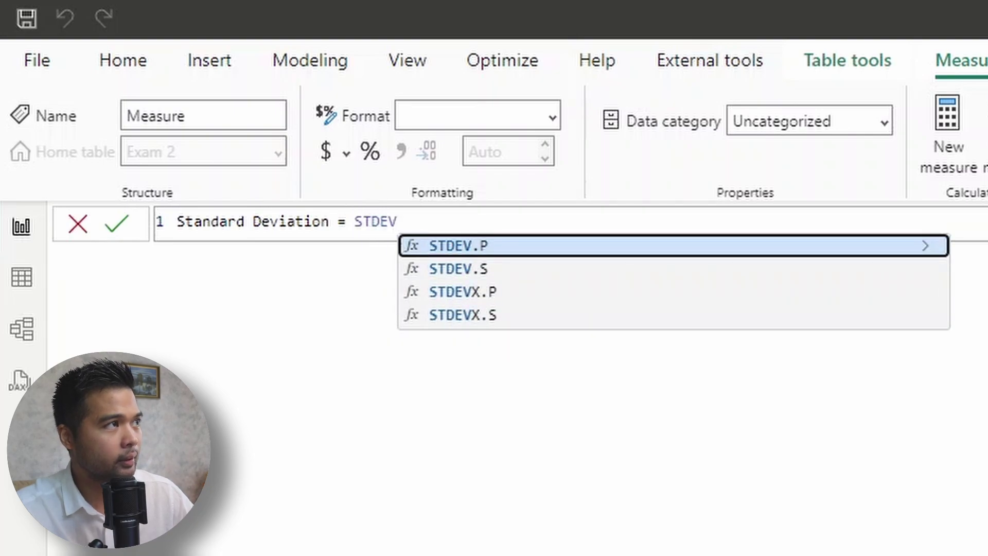
text(.P(Exa)
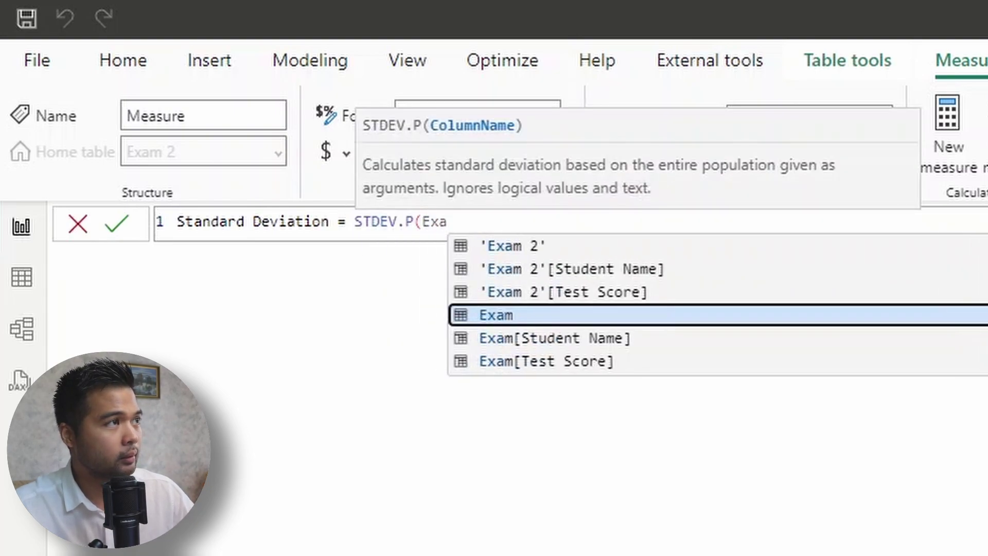
key(Up)
key(Tab)
text())
key(Return)
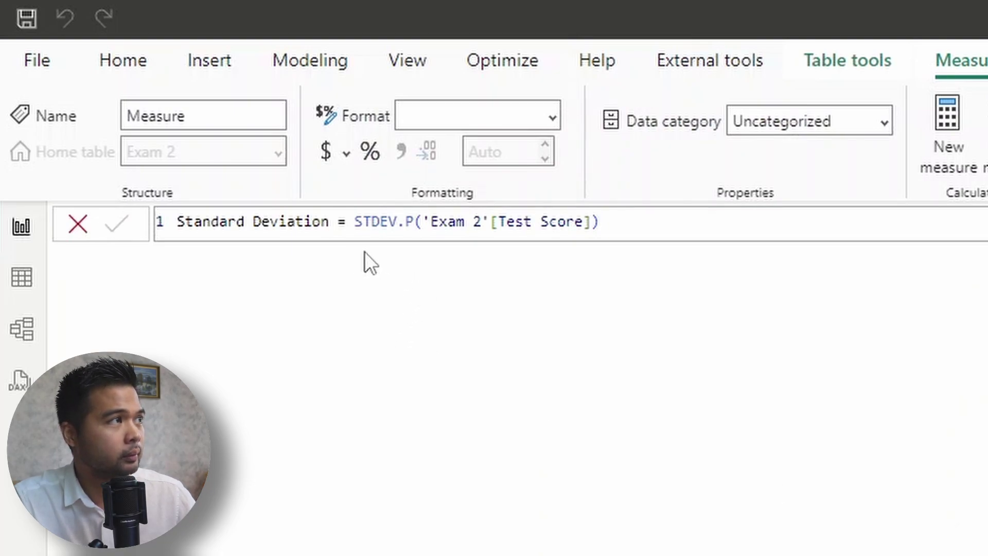
Rename the measure to Standard Deviation 2.
double_click(319, 221)
drag(321, 221, 332, 225)
text(2)
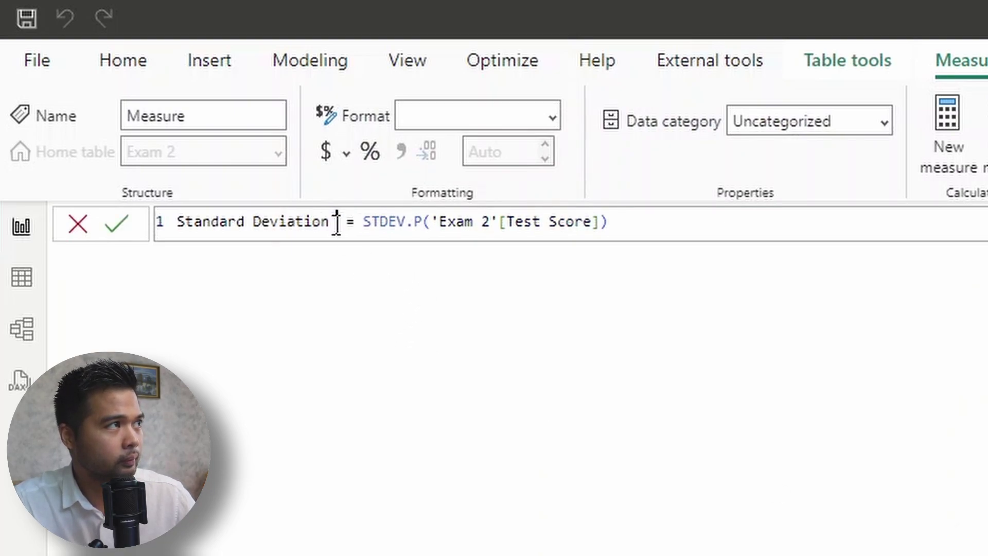
key(Return)
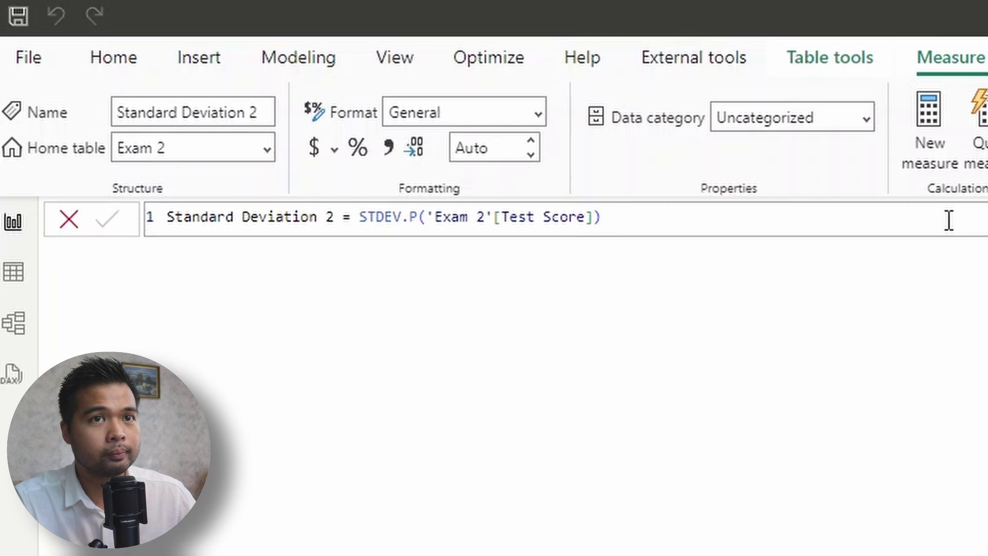
Place Standard Deviation 2 below the bar chart as a card showing 17.51.
drag(987, 555, 987, 555)
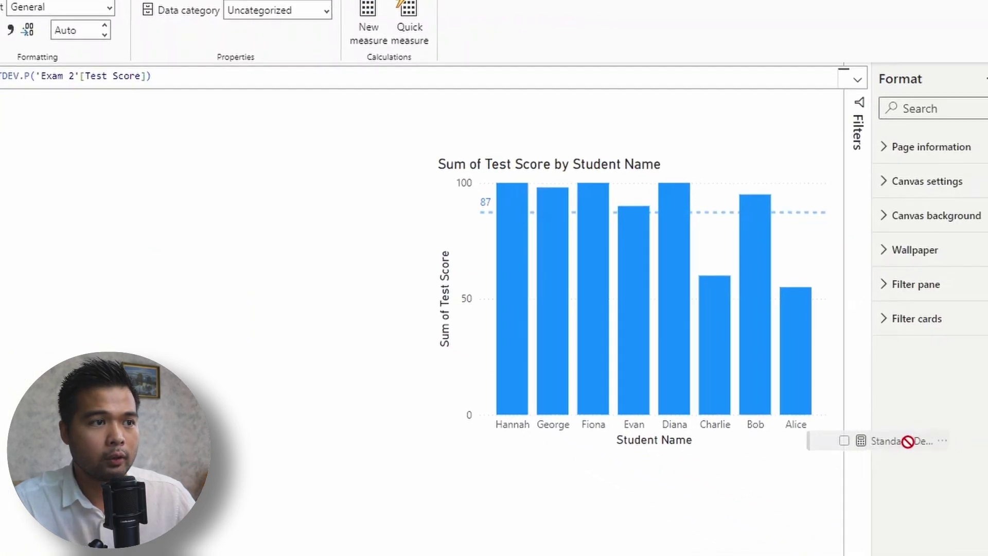
drag(908, 442, 741, 529)
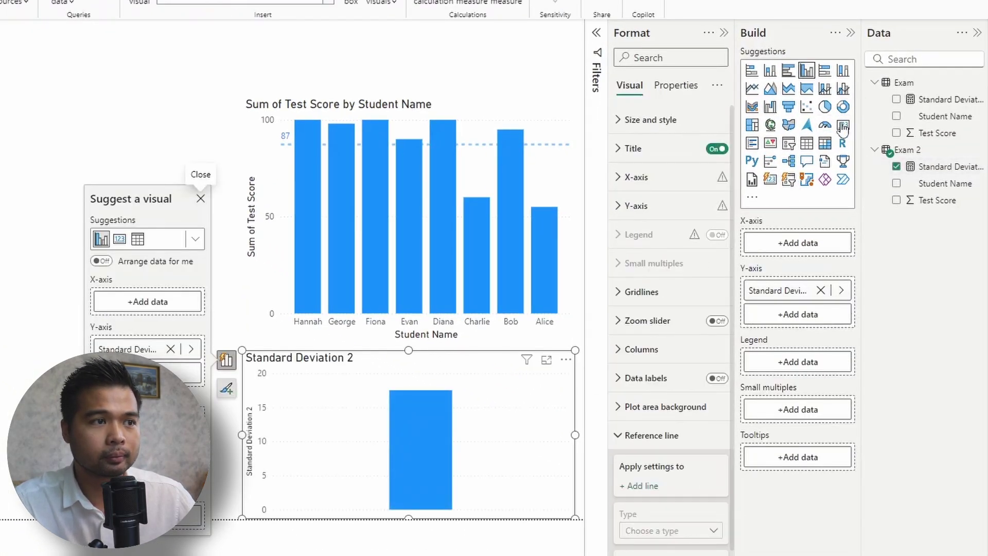
click(843, 126)
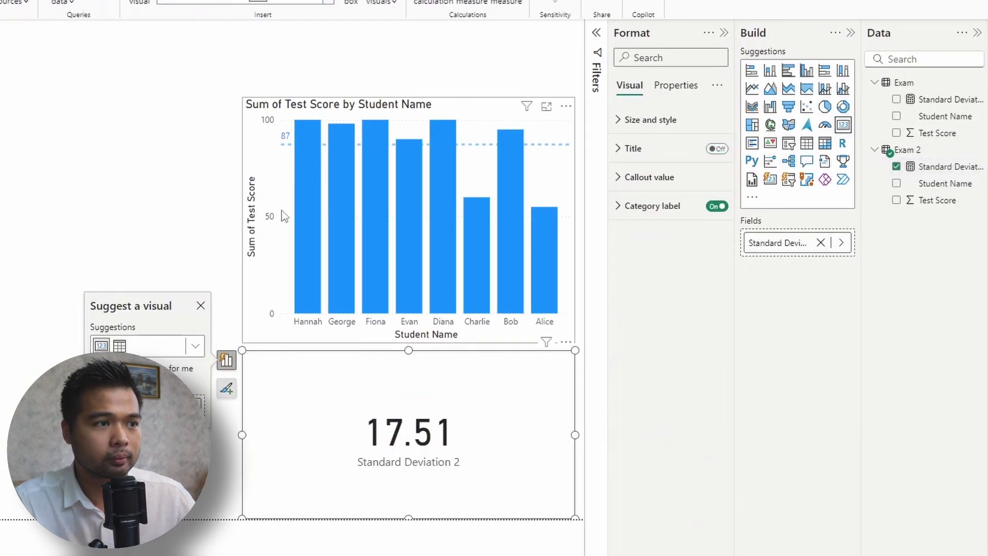
click(211, 189)
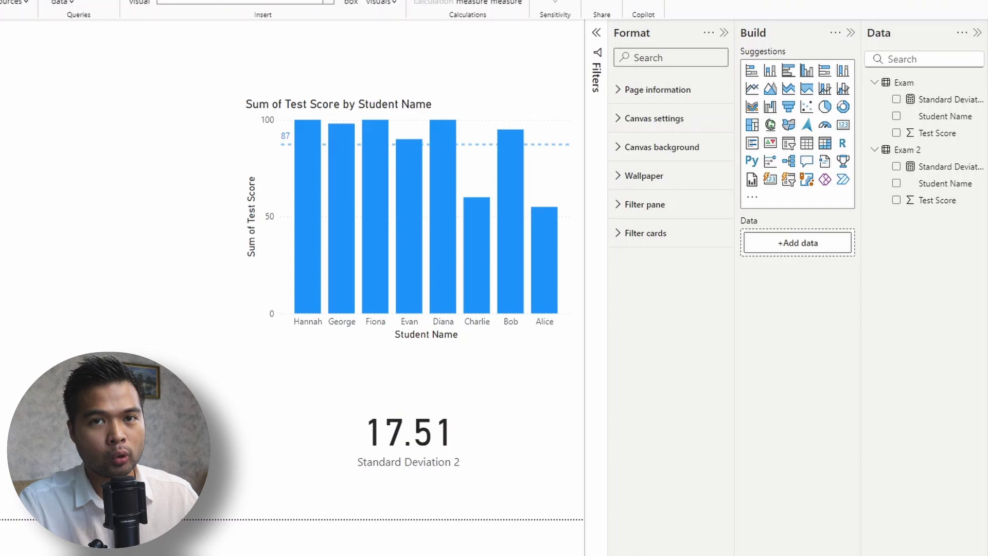
Begin a new Exam measure, typing 'Standard Deviation 3 = STDEV' in the formula bar.
right_click(903, 83)
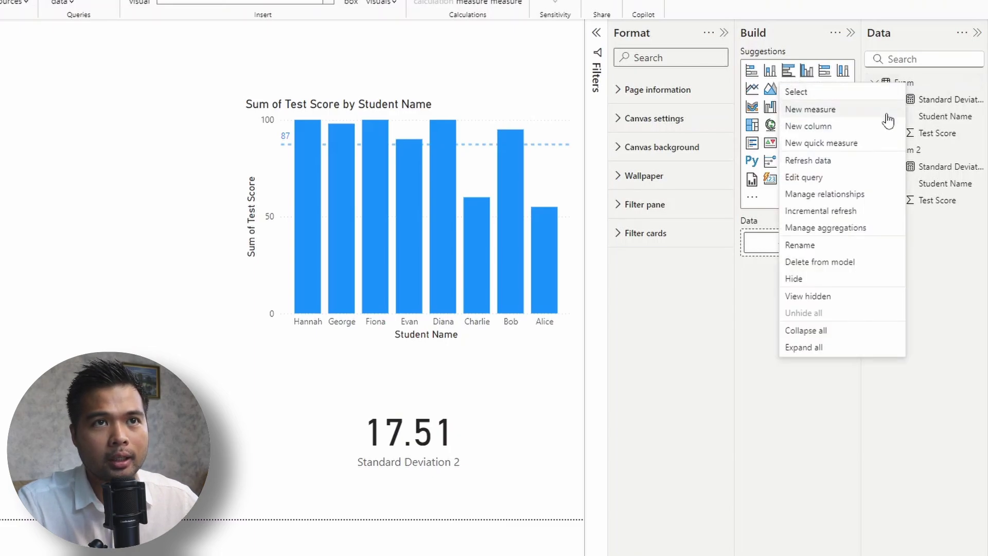
key(Escape)
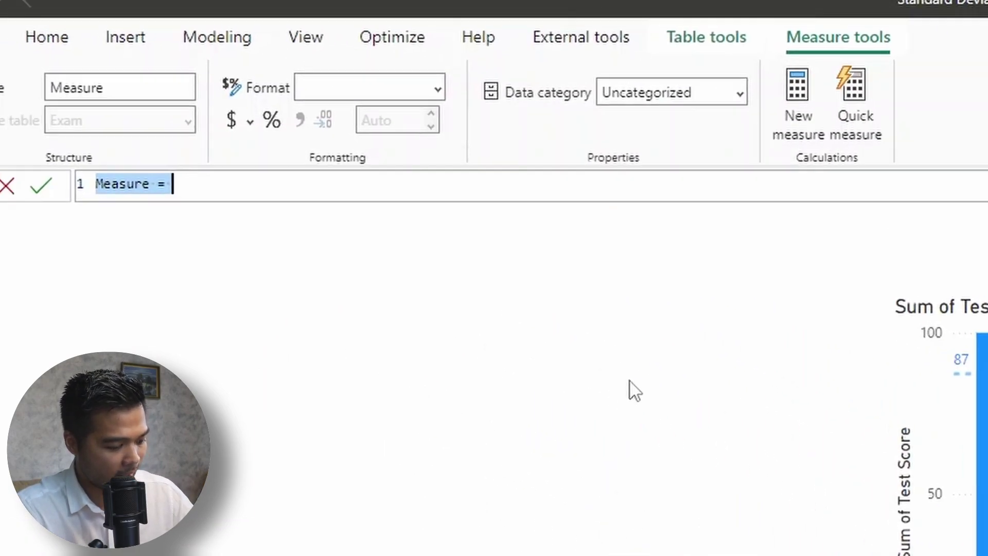
text(Standard DEvi)
key(BackSpace)
key(BackSpace)
key(BackSpace)
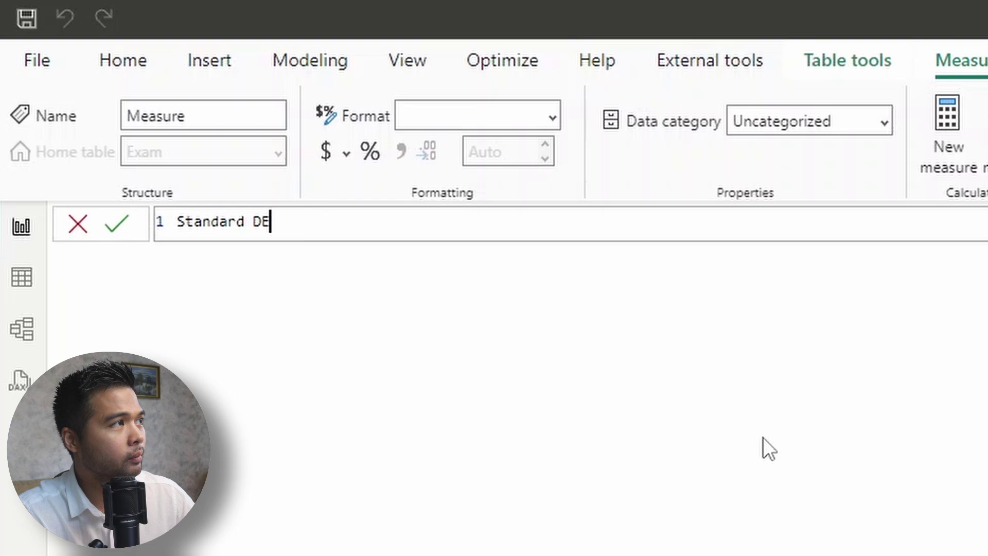
text(eviation 3 =)
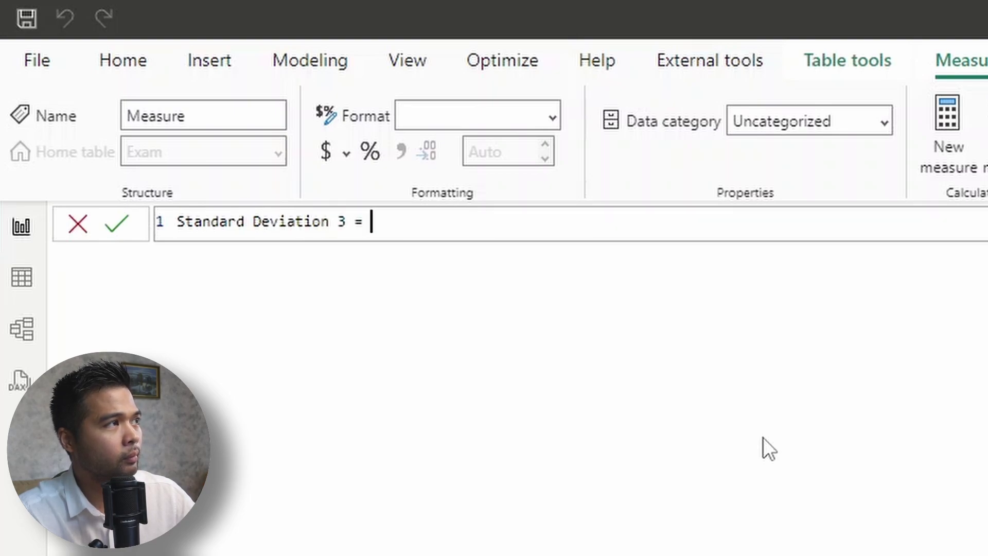
text( STD)
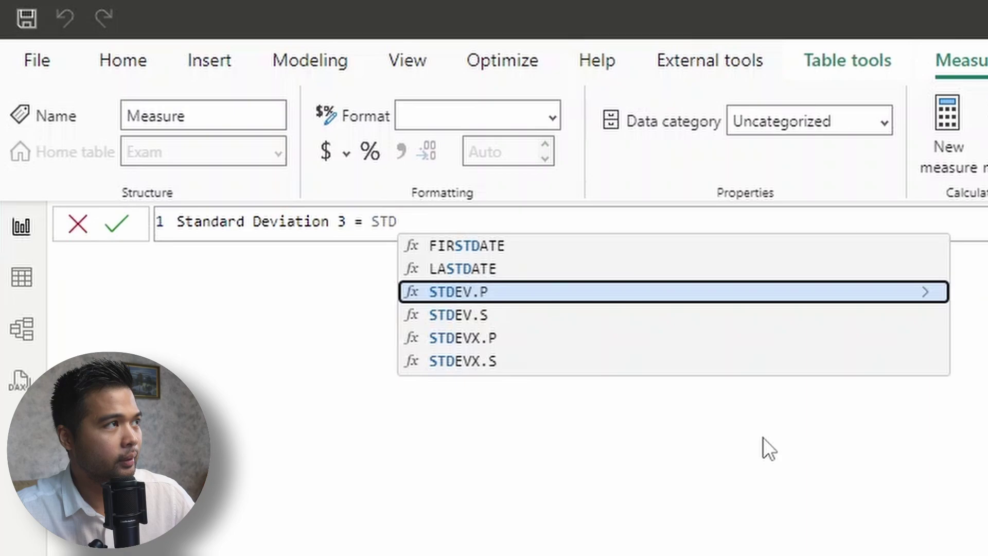
text(EV)
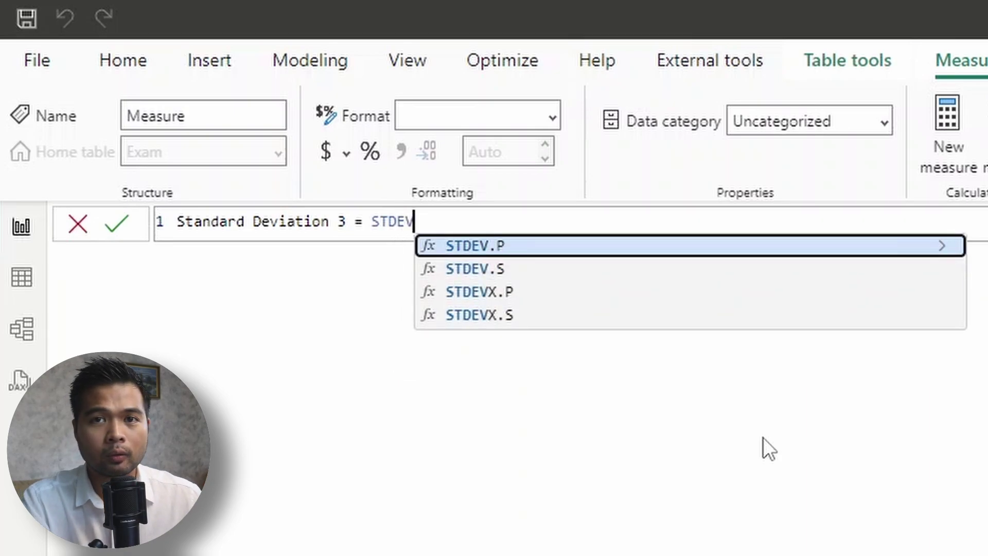